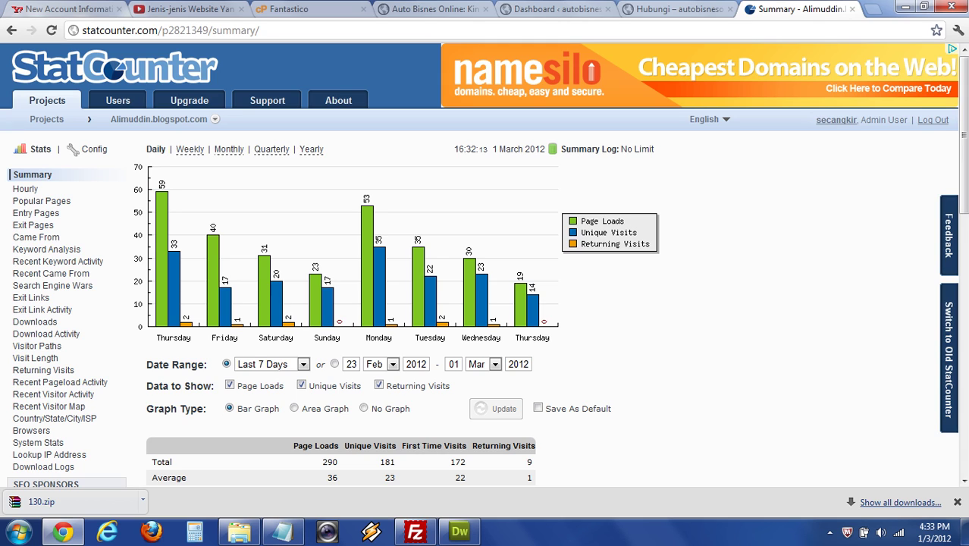
# Review the Visitor Paths, Popular Pages, Search Engine Wars and Lookup IP Address reports for the Alimuddin.blogspot.com project.
pyautogui.click(796, 305)
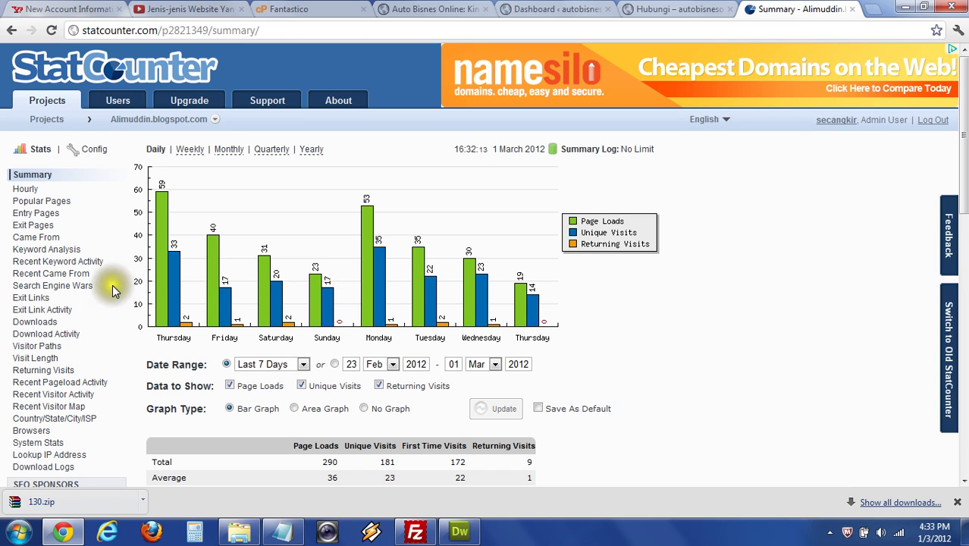
pyautogui.click(48, 349)
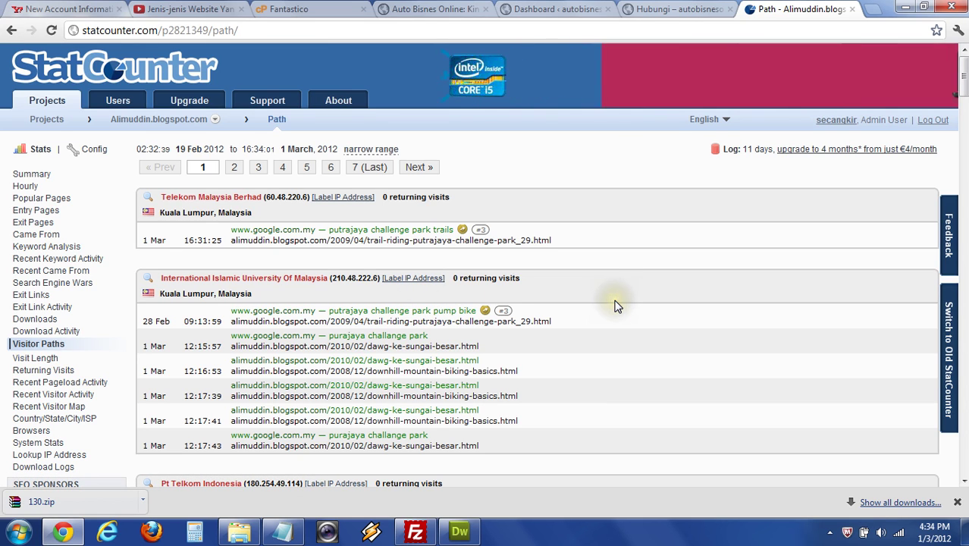
pyautogui.click(41, 198)
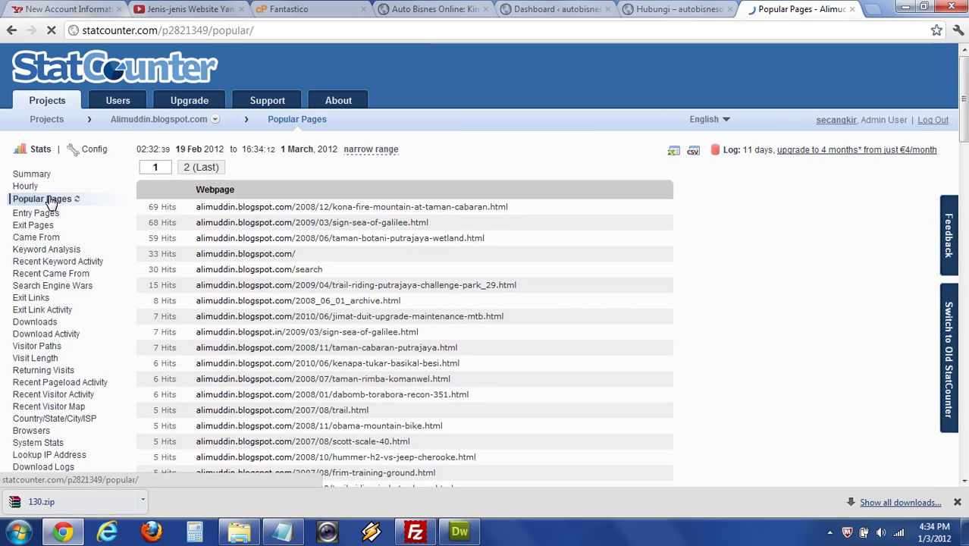
pyautogui.scroll(-1, 53, 201)
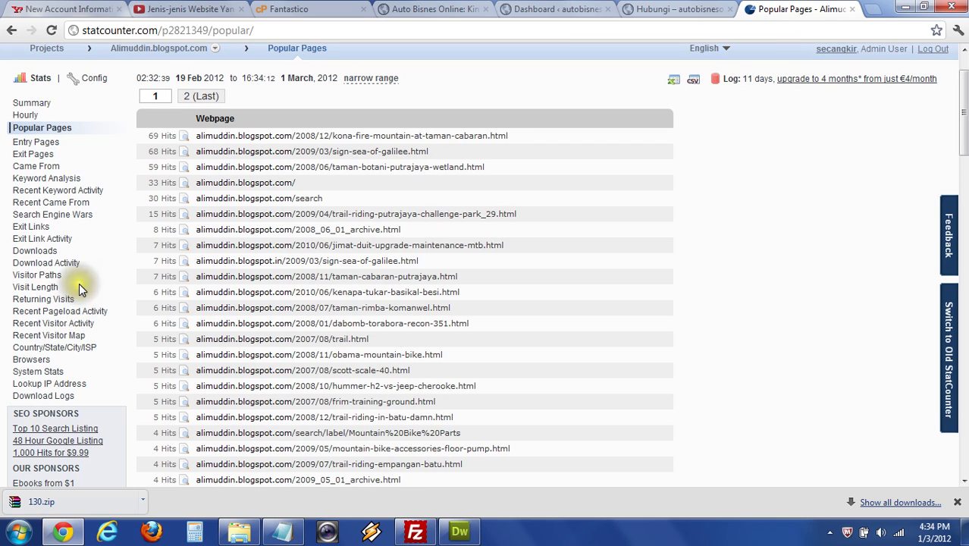
pyautogui.click(75, 216)
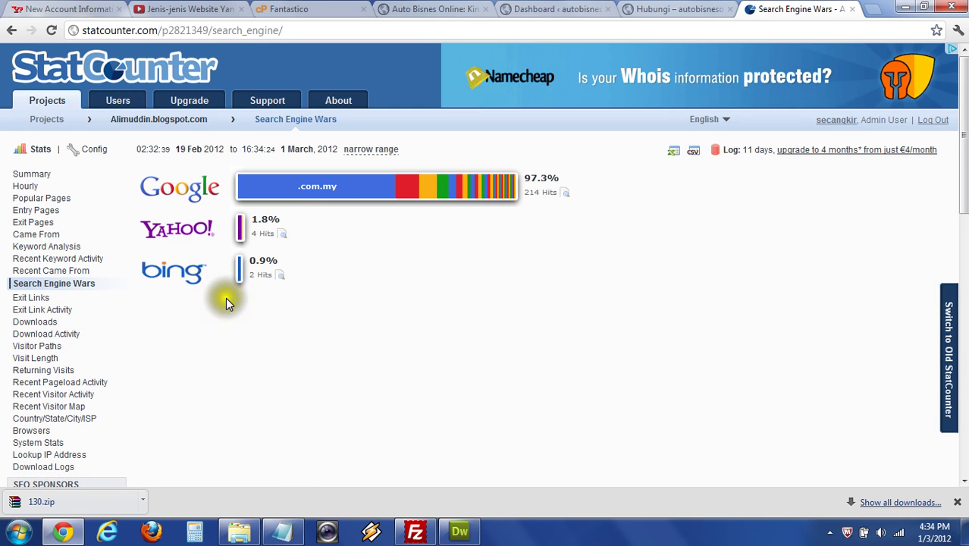
pyautogui.scroll(-1, 226, 297)
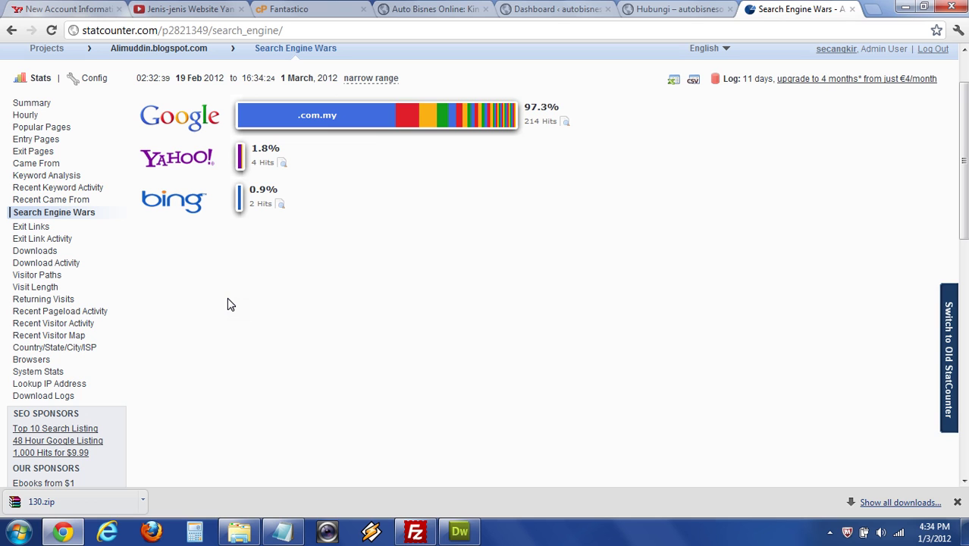
pyautogui.click(63, 384)
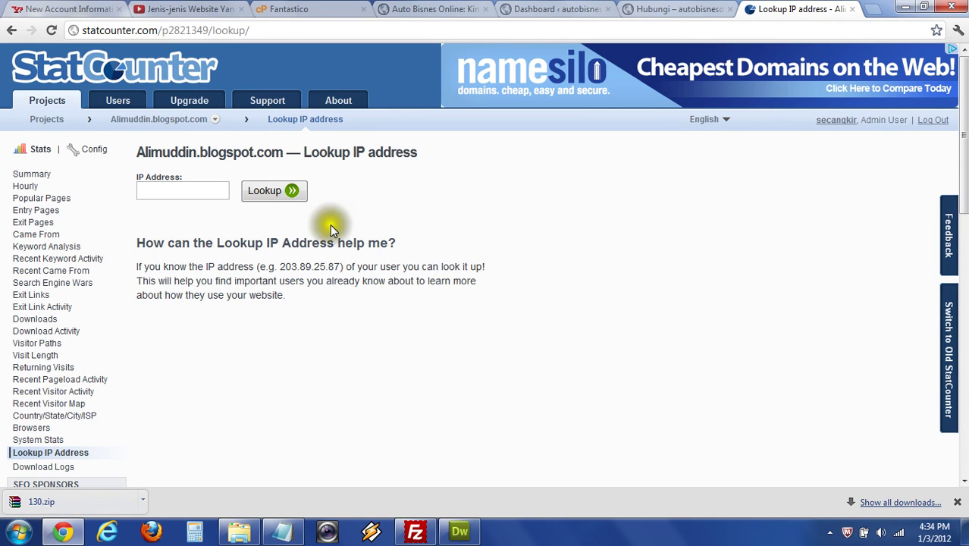
pyautogui.click(47, 121)
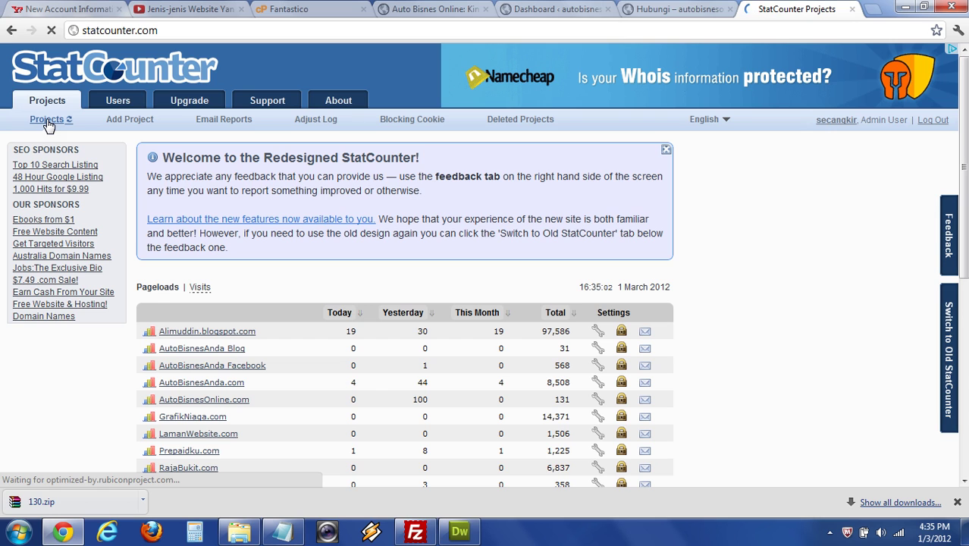
pyautogui.click(48, 123)
pyautogui.click(126, 122)
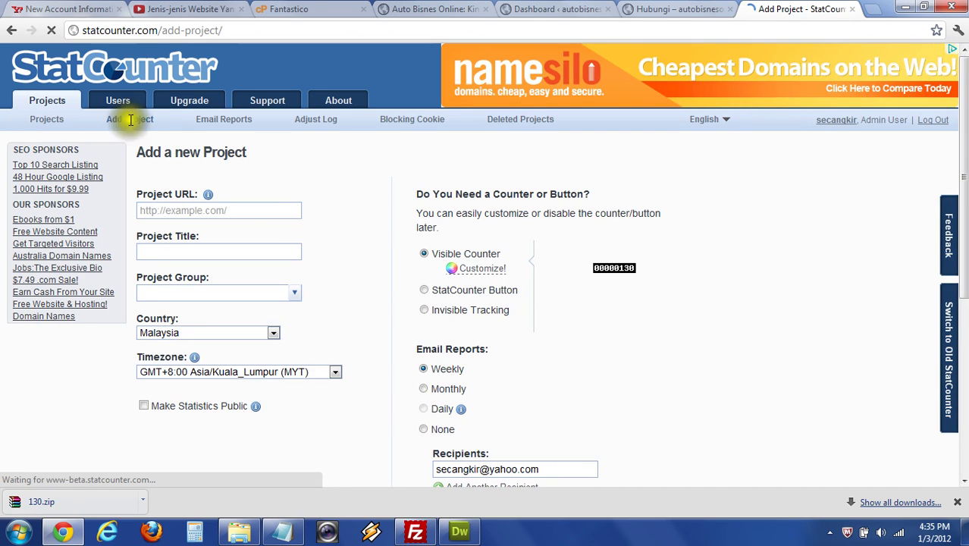
pyautogui.click(239, 211)
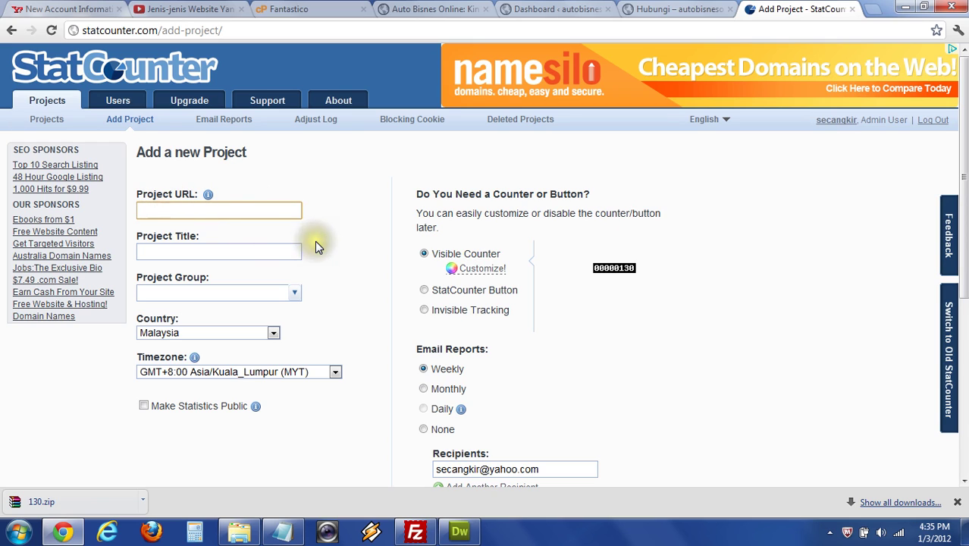
pyautogui.write('www.aut')
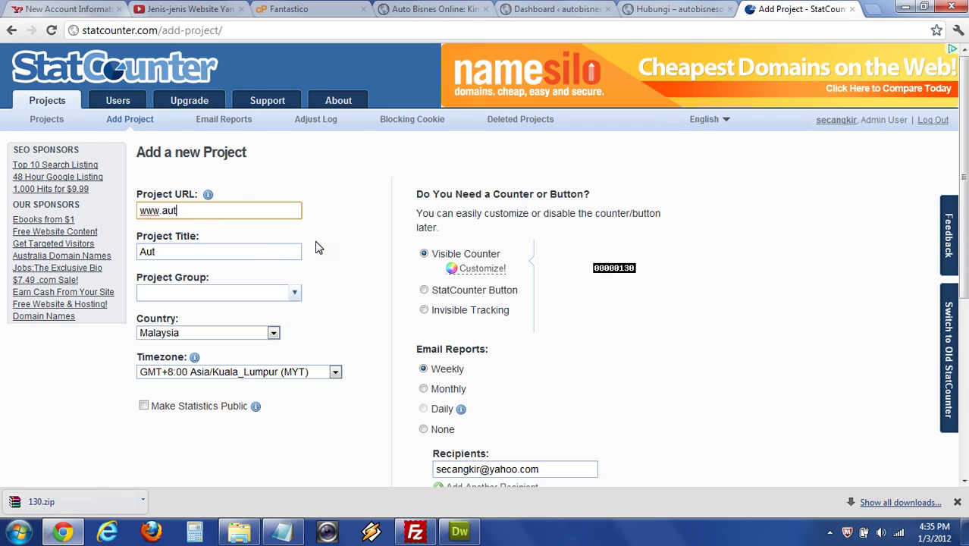
pyautogui.write('obisnes')
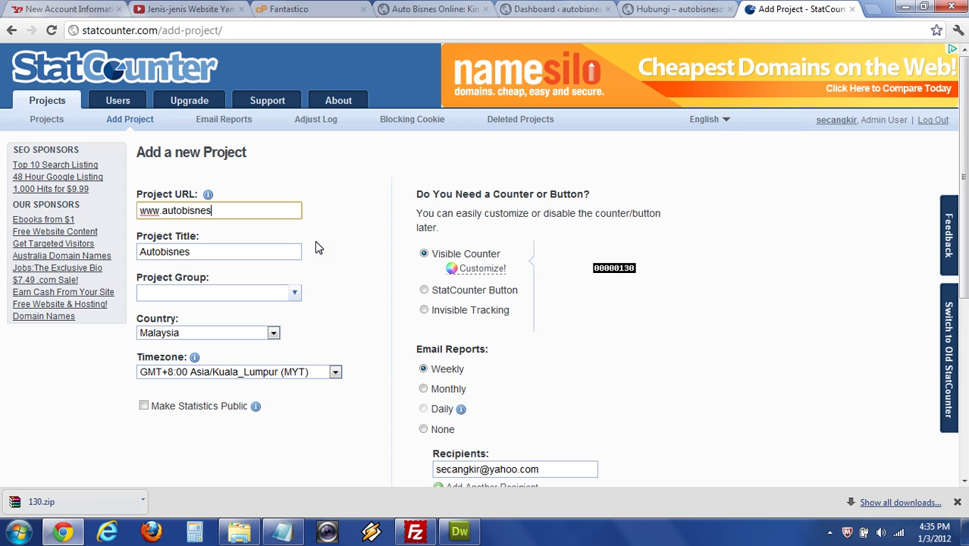
pyautogui.write('online.')
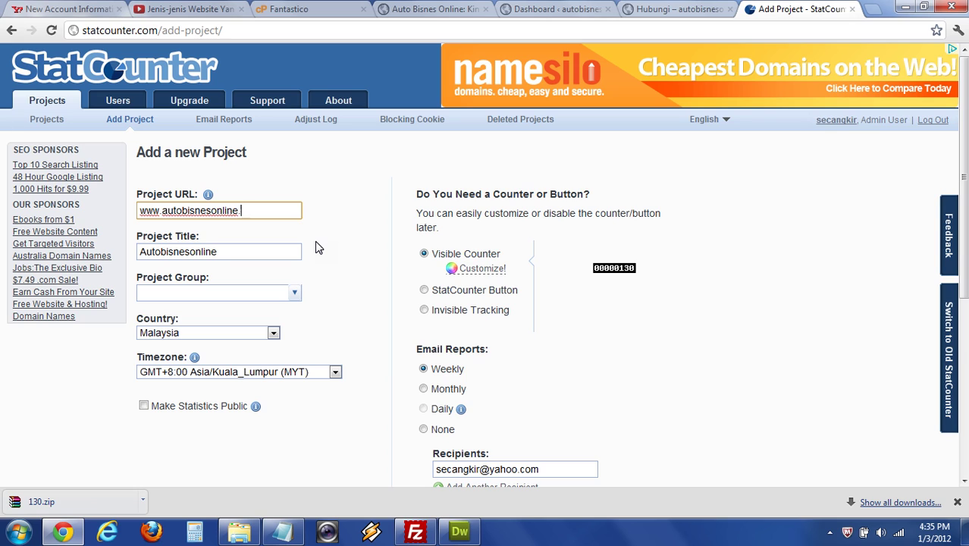
pyautogui.write('com/test')
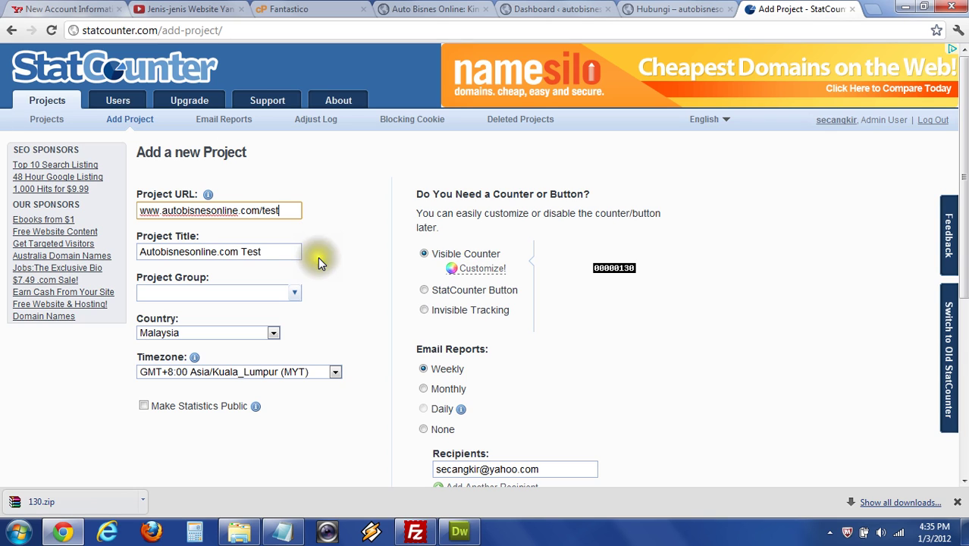
pyautogui.click(318, 257)
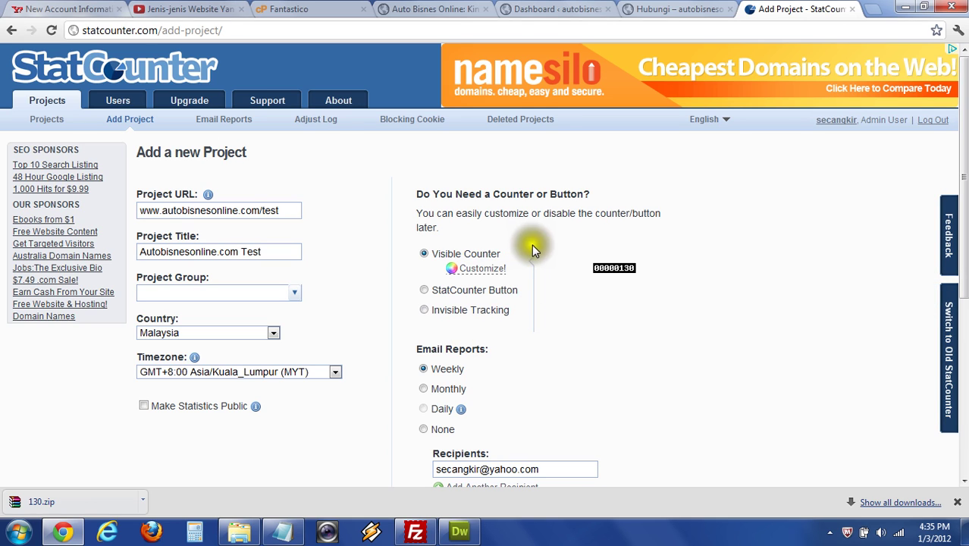
# Choose Invisible Tracking for the counter and add the project with the existing report recipient.
pyautogui.click(425, 310)
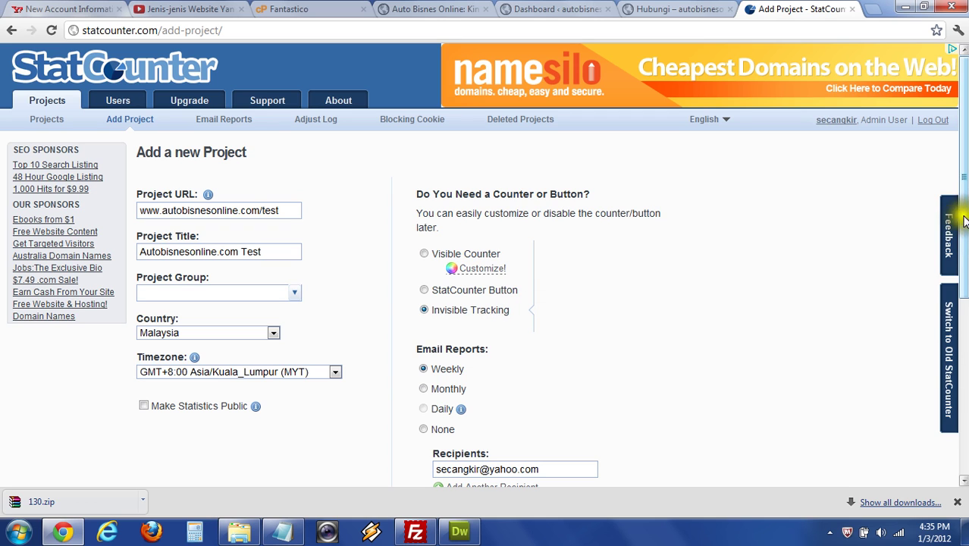
pyautogui.moveTo(963, 214); pyautogui.dragTo(962, 292)
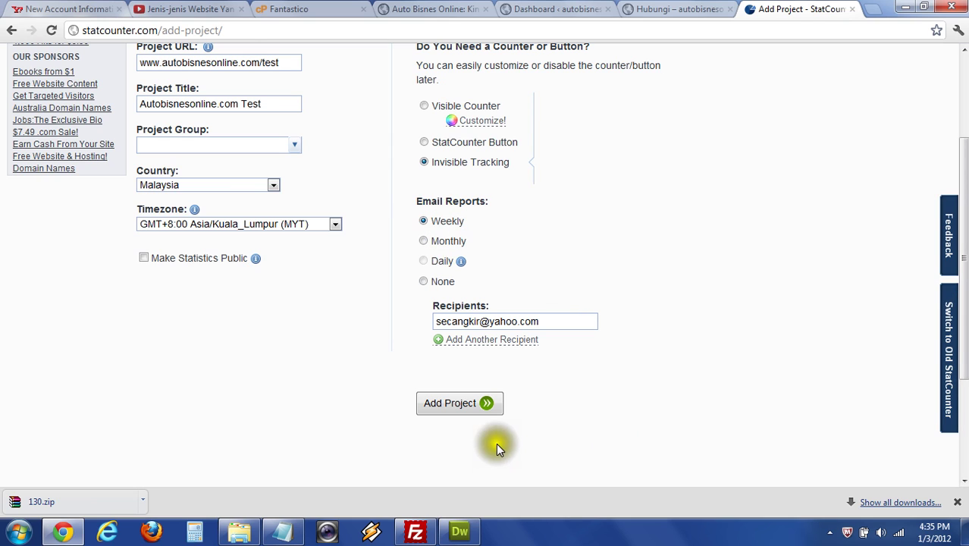
pyautogui.click(467, 412)
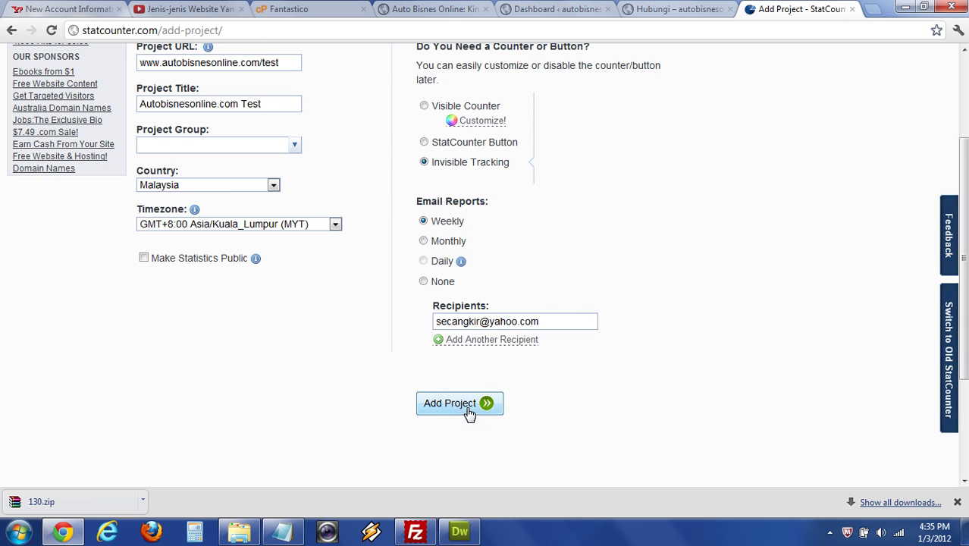
pyautogui.moveTo(561, 321); pyautogui.dragTo(416, 312)
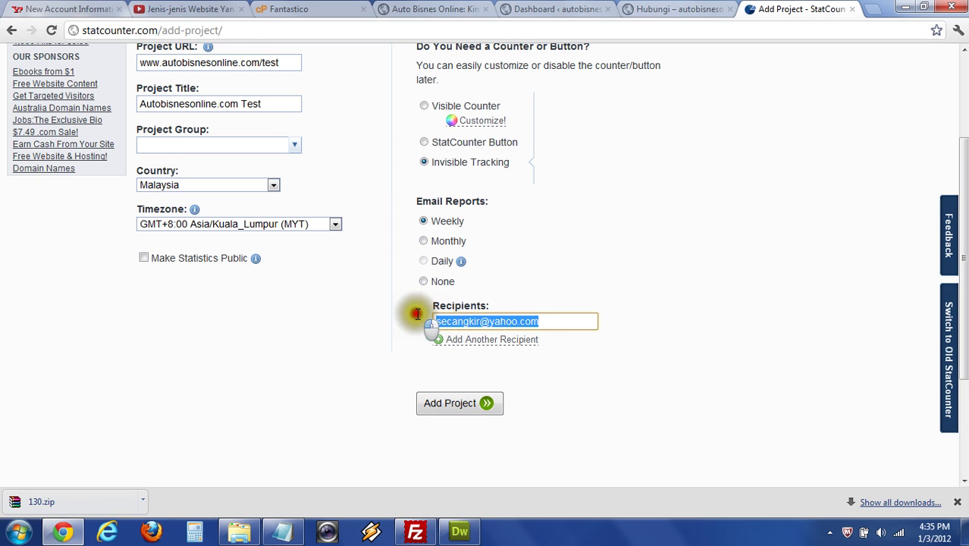
pyautogui.click(641, 327)
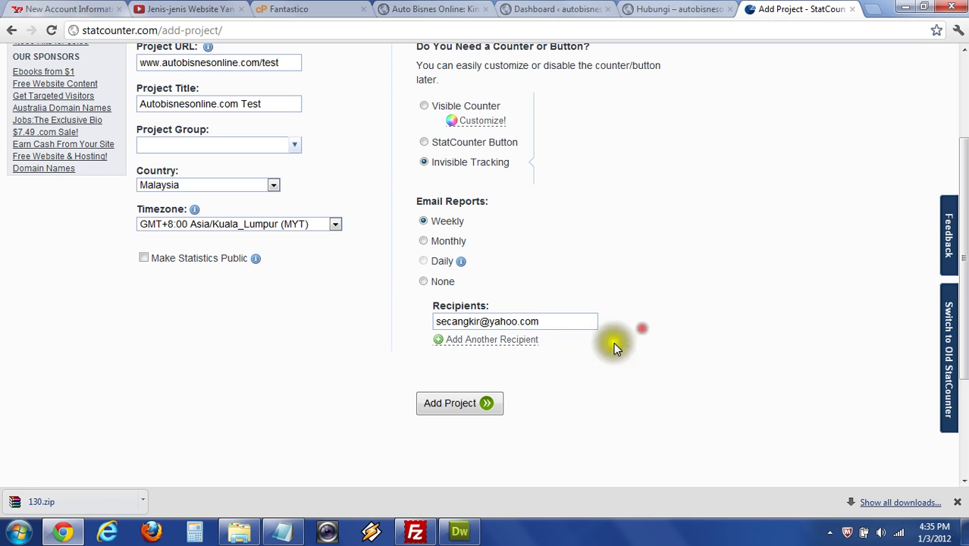
pyautogui.click(453, 404)
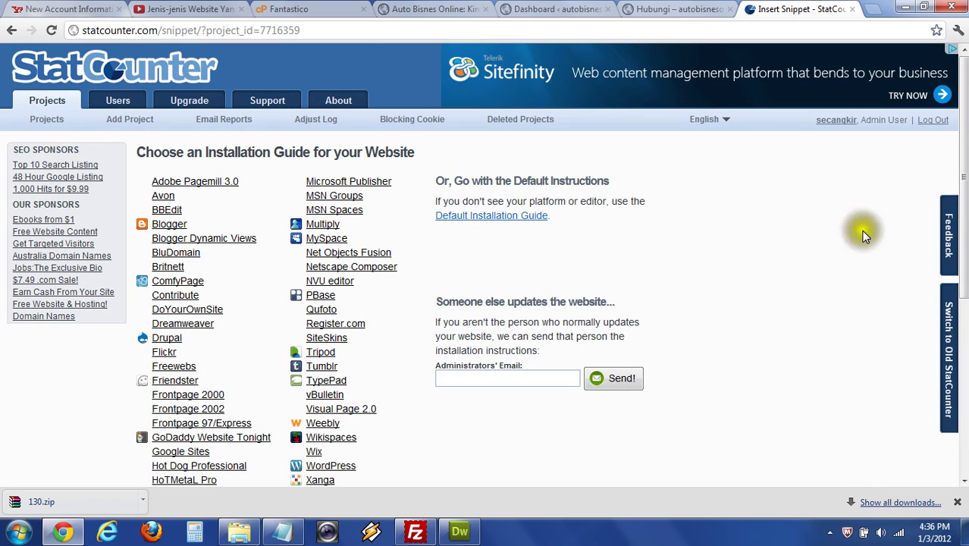
# Open the Dreamweaver installation guide for the new project.
pyautogui.scroll(-3, 950, 201)
pyautogui.scroll(2, 951, 201)
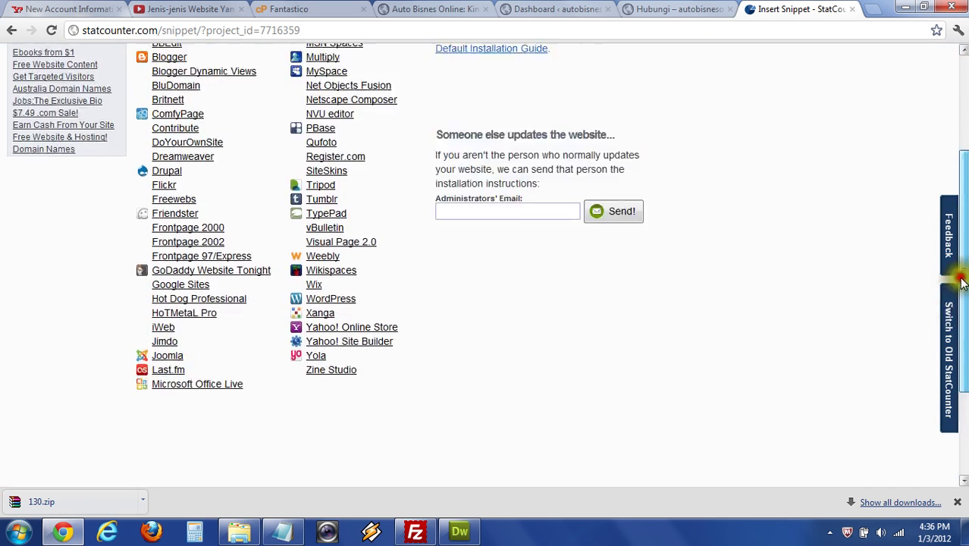
pyautogui.moveTo(964, 228); pyautogui.dragTo(963, 226)
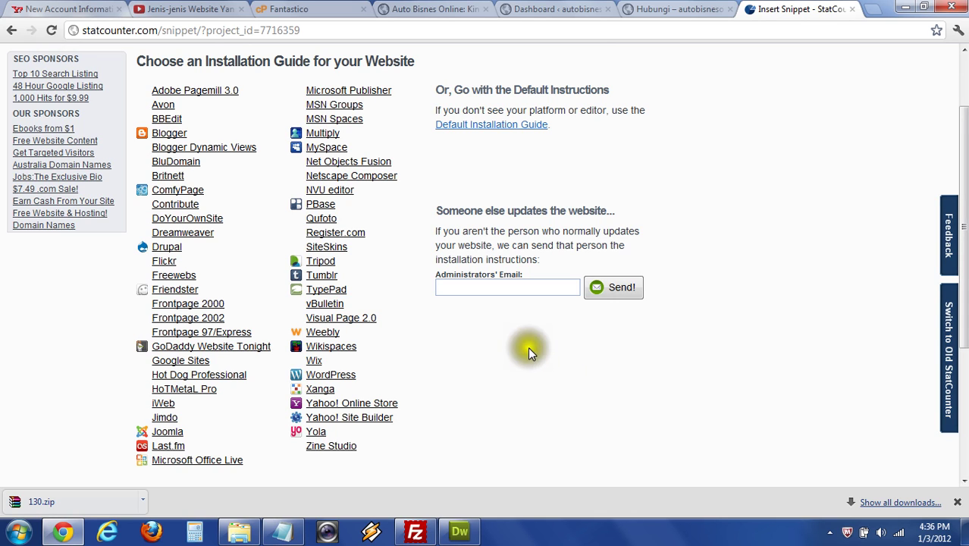
pyautogui.click(199, 235)
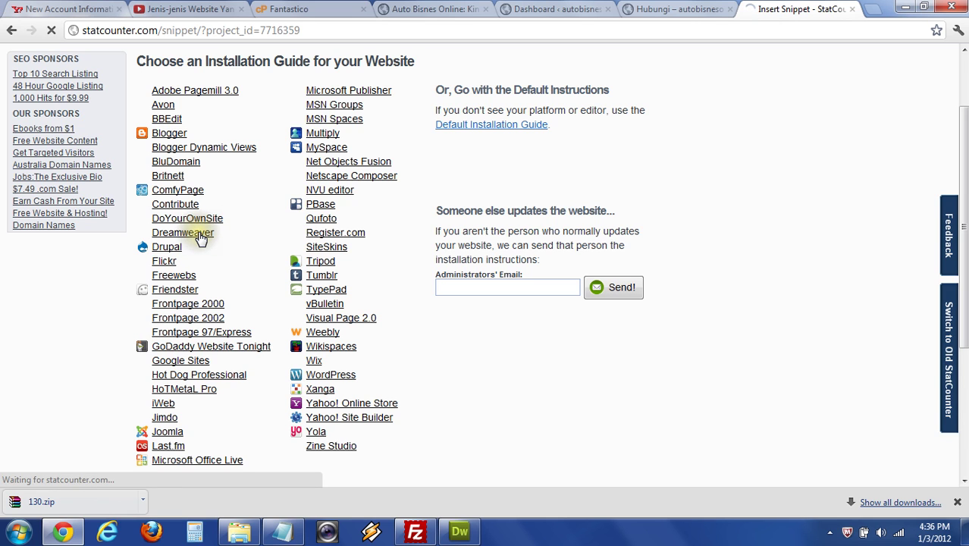
pyautogui.click(167, 232)
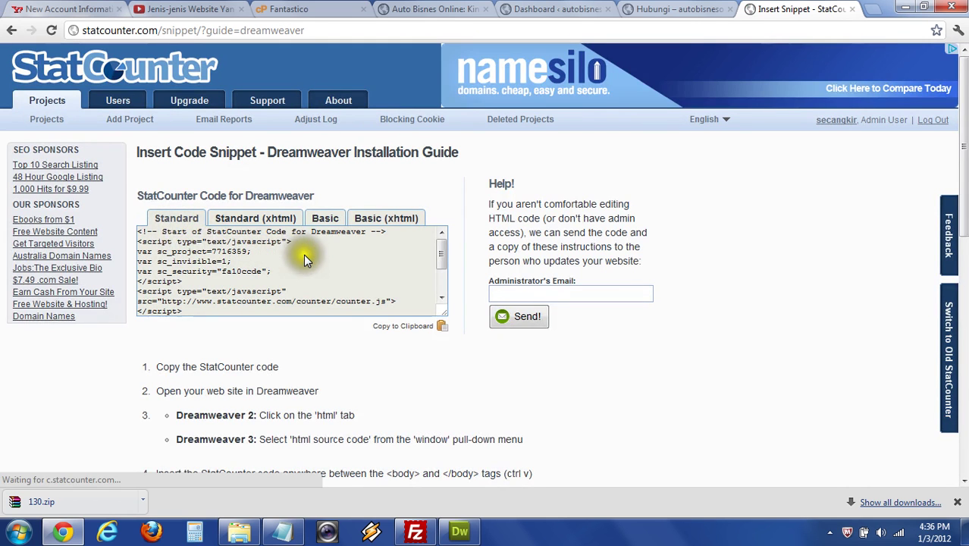
# Copy the entire Standard StatCounter code snippet for Dreamweaver.
pyautogui.click(186, 256)
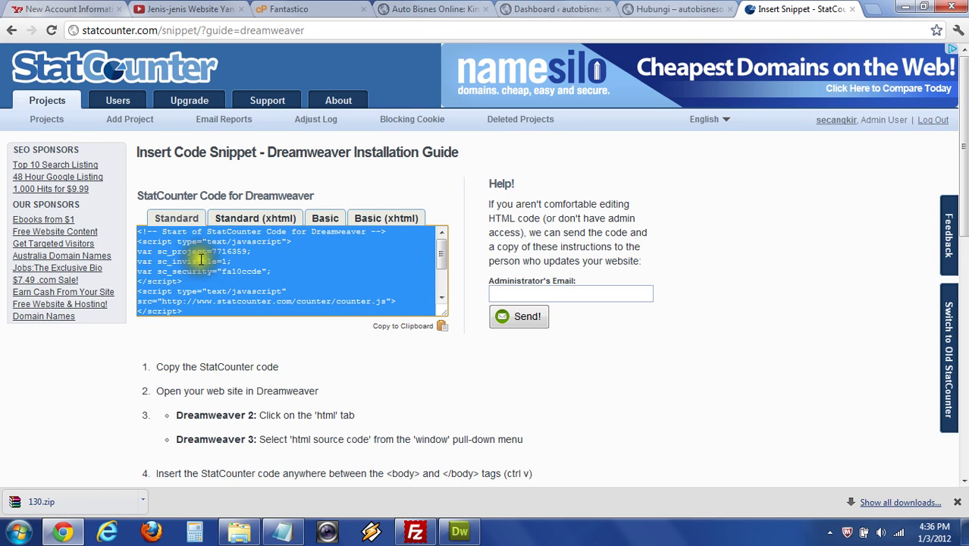
pyautogui.rightClick(202, 260)
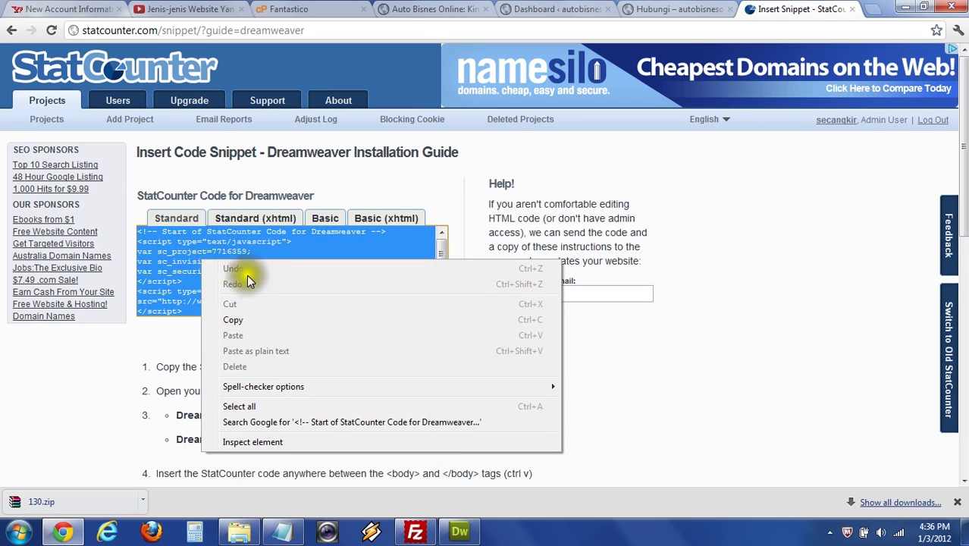
pyautogui.click(235, 319)
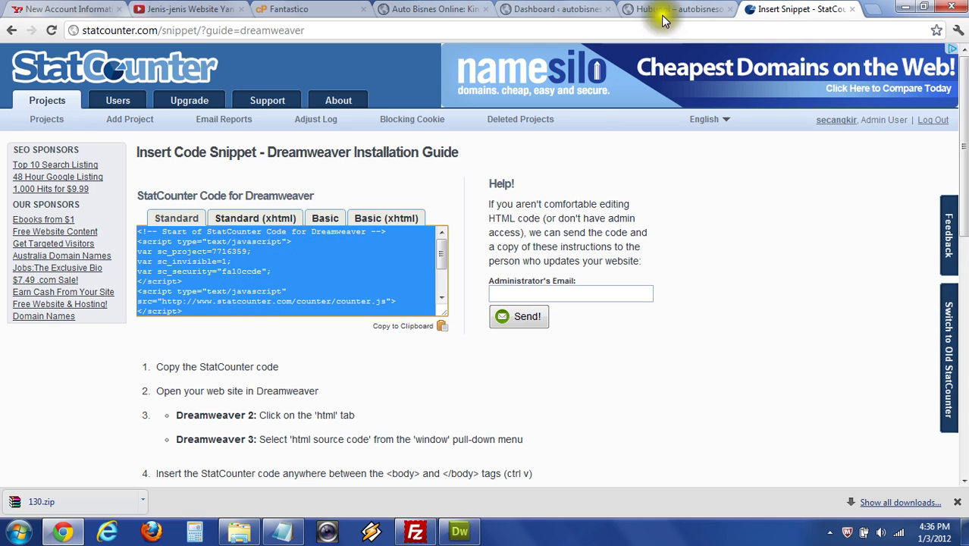
# Switch to the WordPress dashboard, open the widget management page and add a Text widget below Meta in Sidebar 1.
pyautogui.click(556, 10)
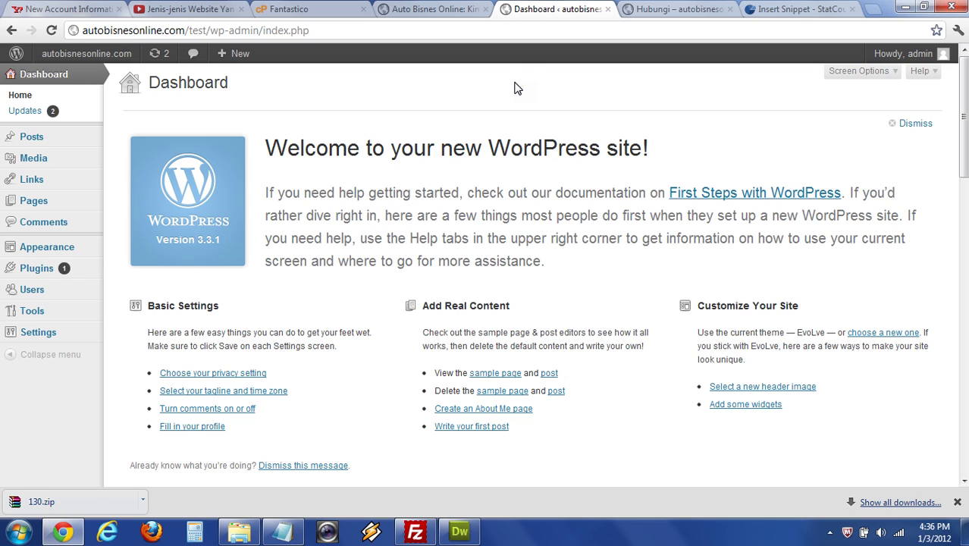
pyautogui.moveTo(65, 247)
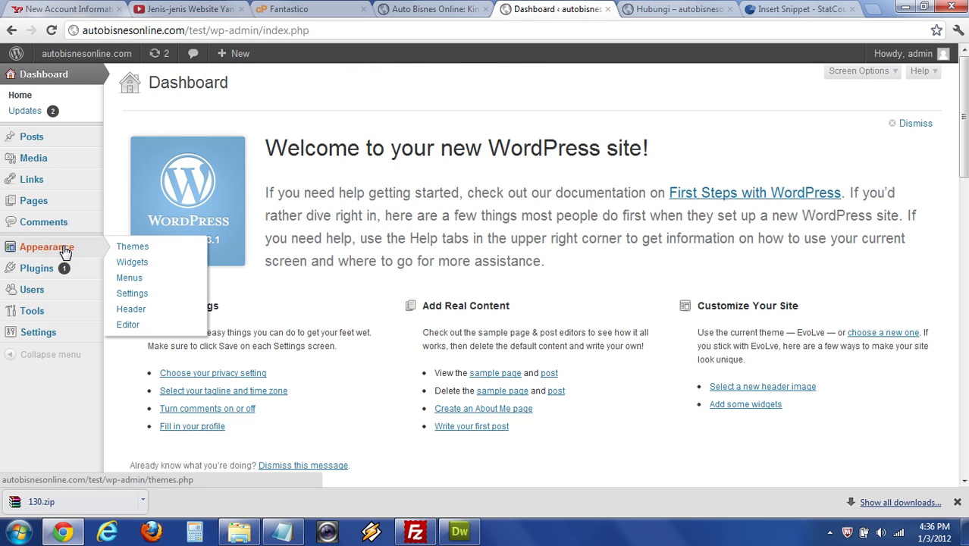
pyautogui.click(148, 268)
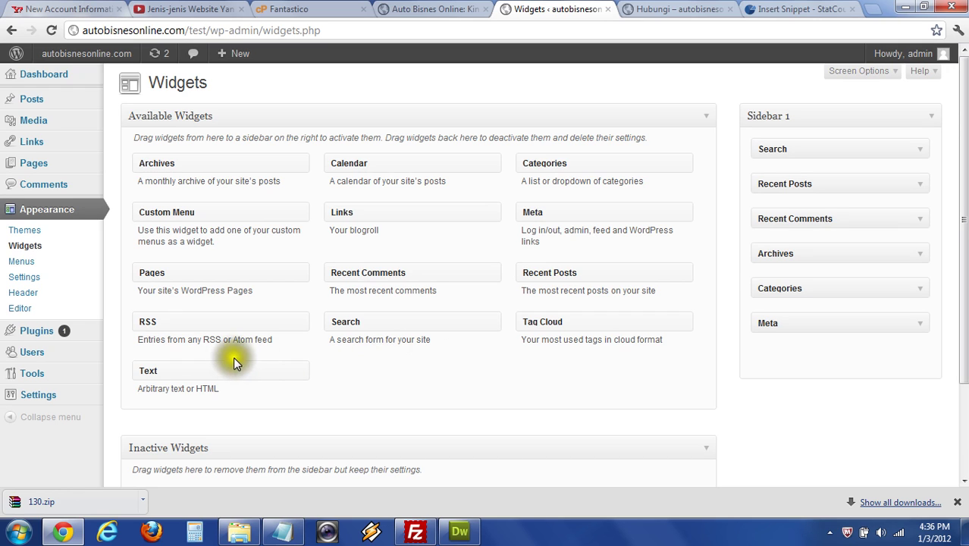
pyautogui.moveTo(220, 367); pyautogui.dragTo(825, 350)
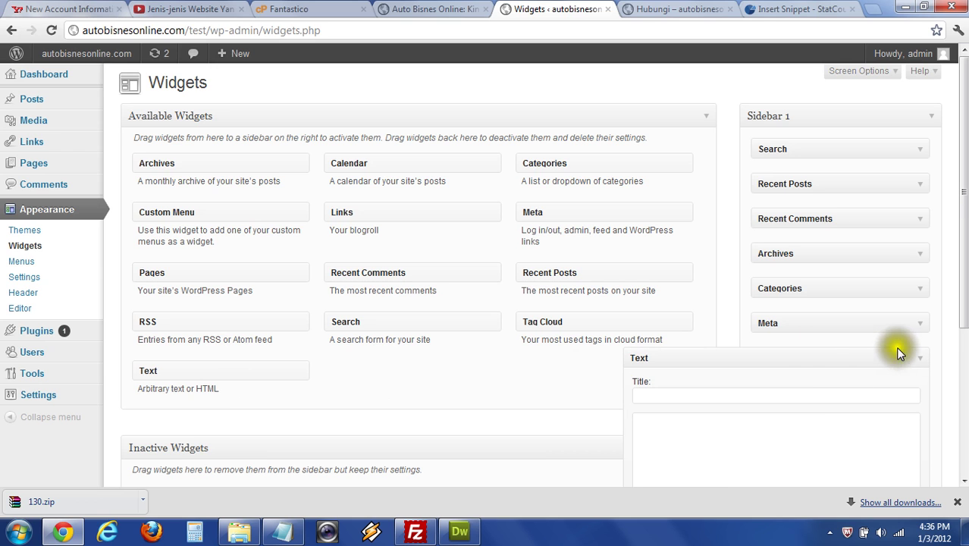
# Paste the copied StatCounter code into the new Text widget's content and save the widget.
pyautogui.moveTo(962, 281); pyautogui.dragTo(965, 398)
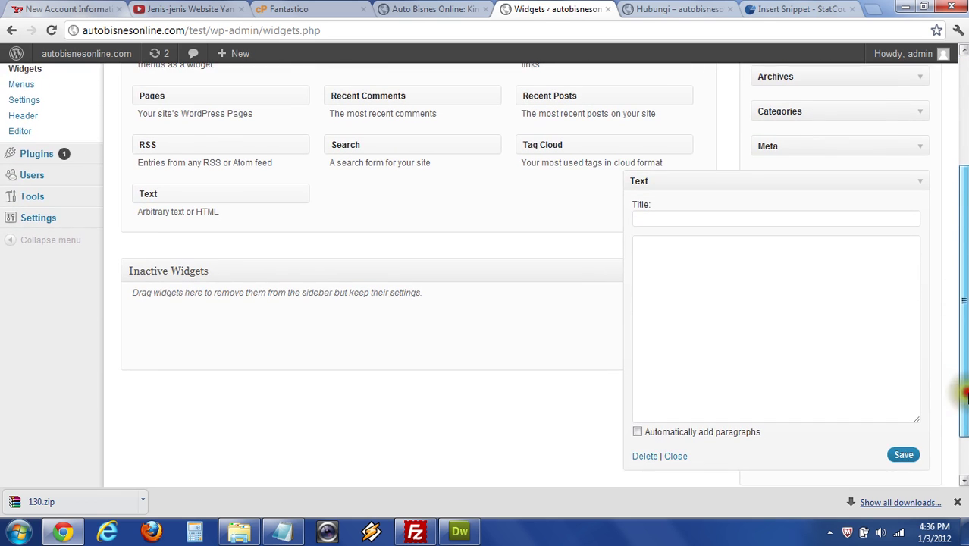
pyautogui.click(715, 256)
pyautogui.rightClick(716, 255)
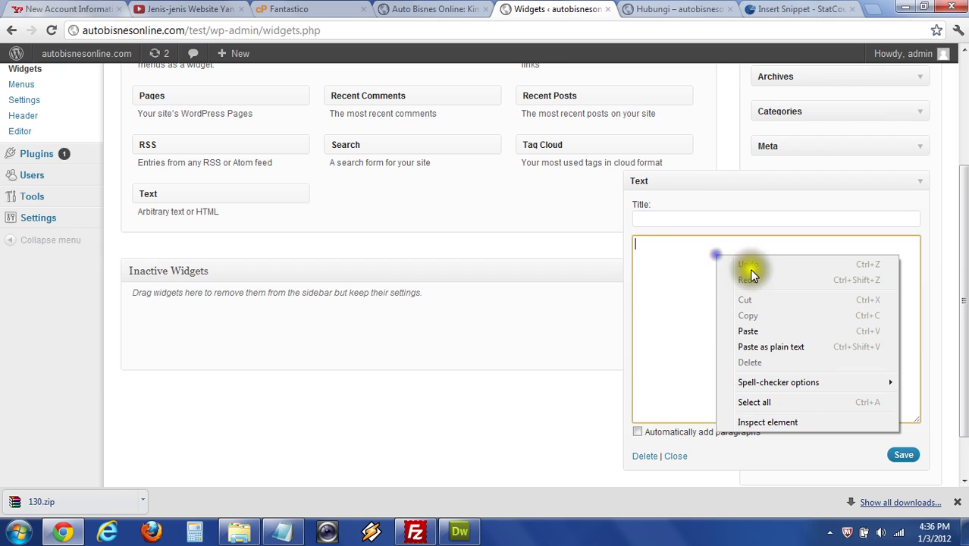
pyautogui.click(748, 330)
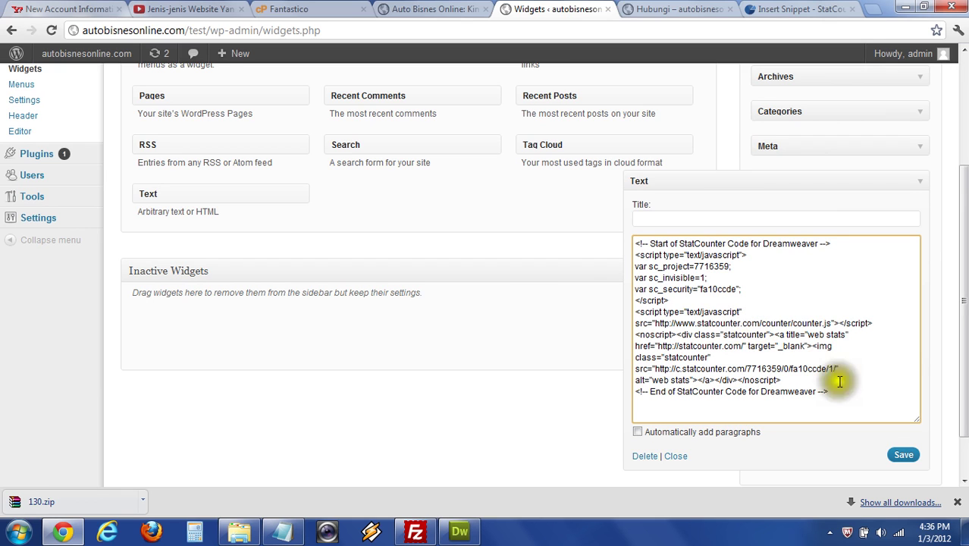
pyautogui.click(903, 457)
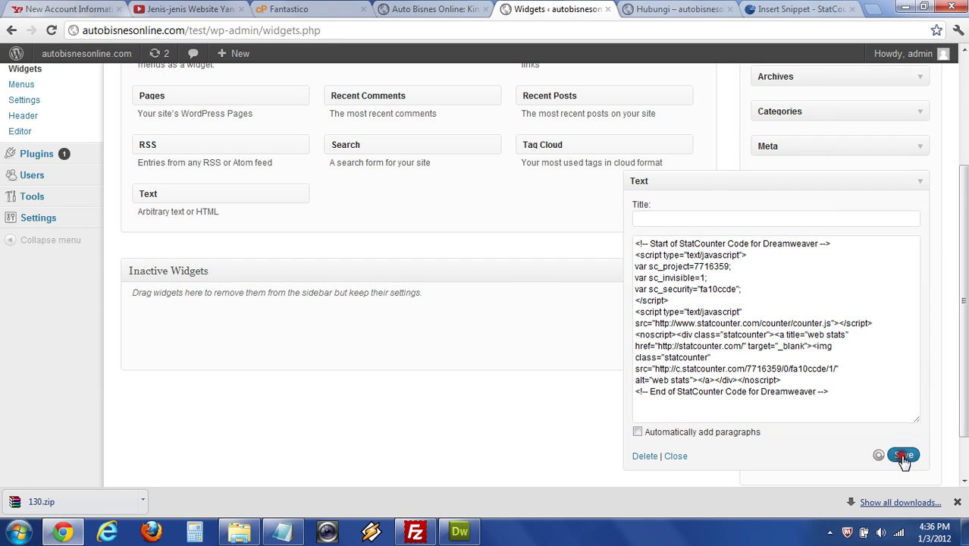